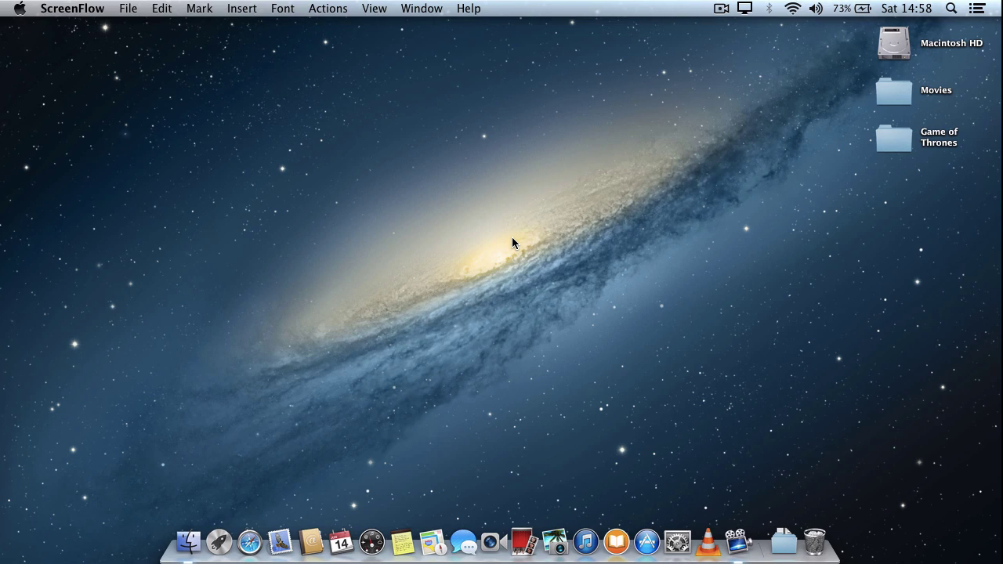
pyautogui.click(557, 209)
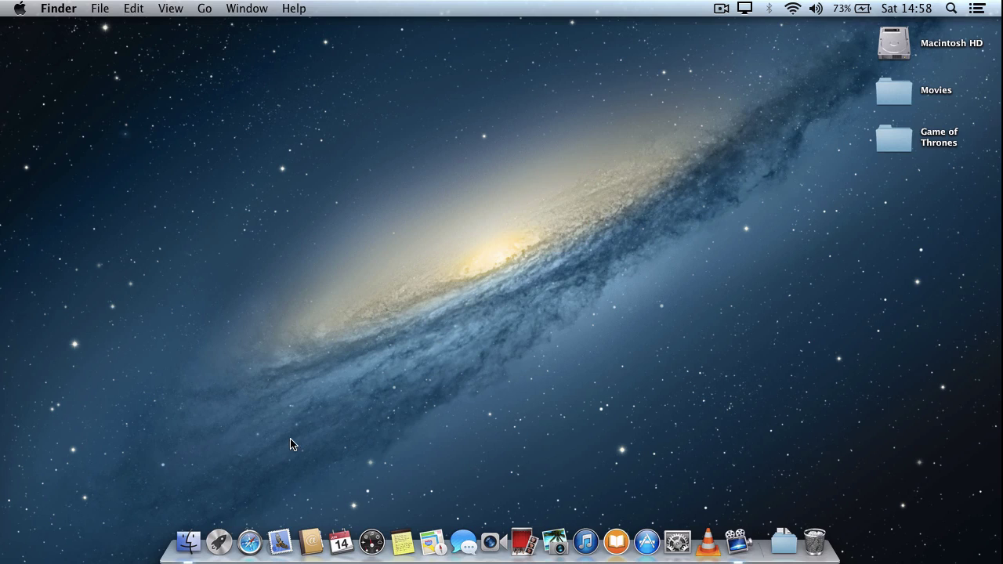
pyautogui.click(250, 541)
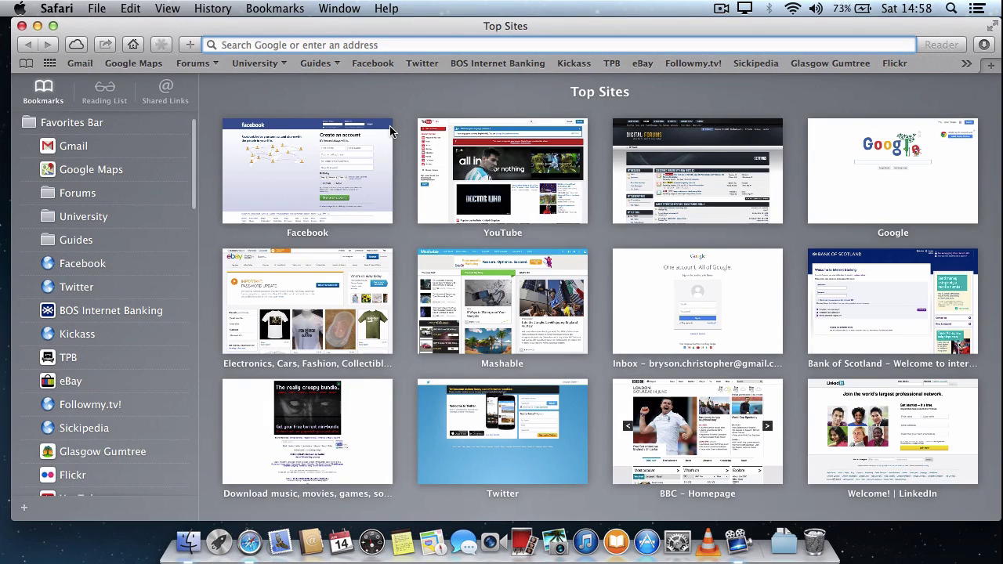
pyautogui.write('www.bbc.co.uk')
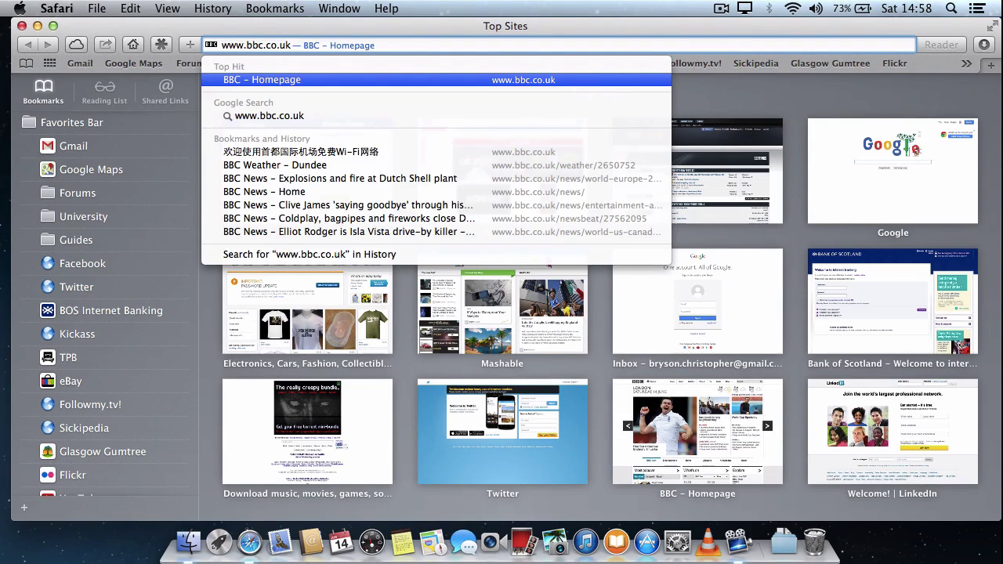
pyautogui.press('Return')
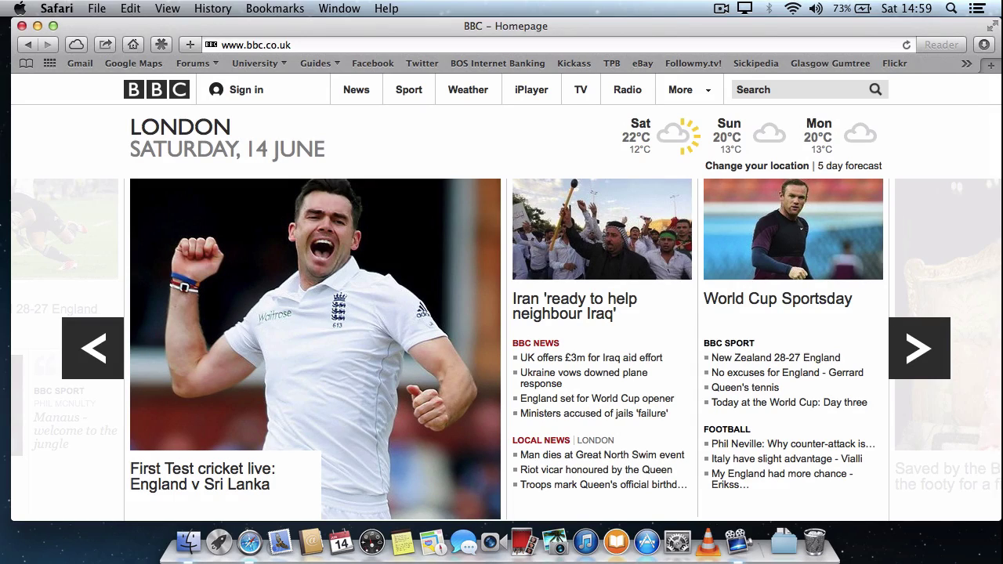
pyautogui.press('super+q')
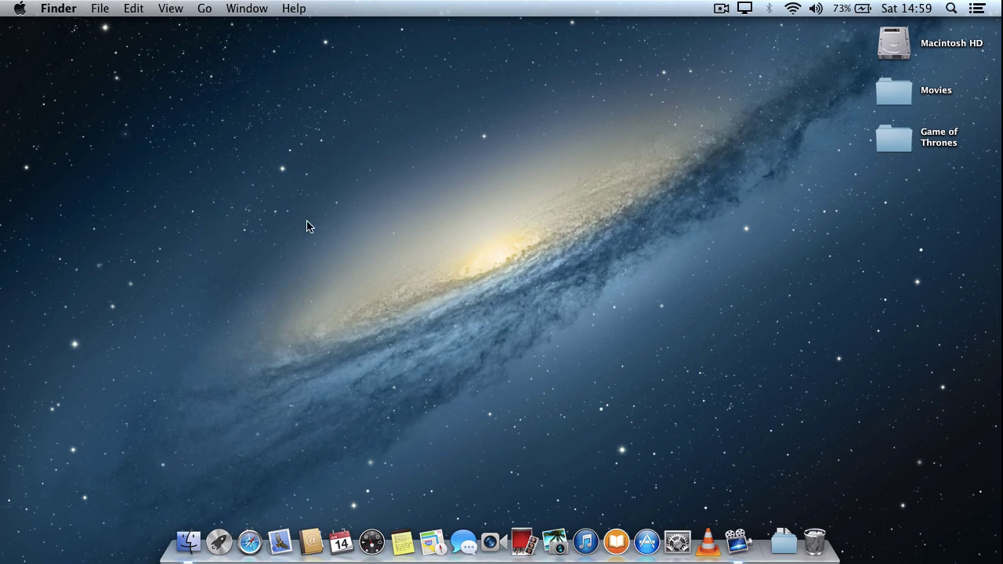
# - In Finder, go to the path /private/etc/hosts to locate the hosts file
pyautogui.click(131, 109)
pyautogui.click(204, 8)
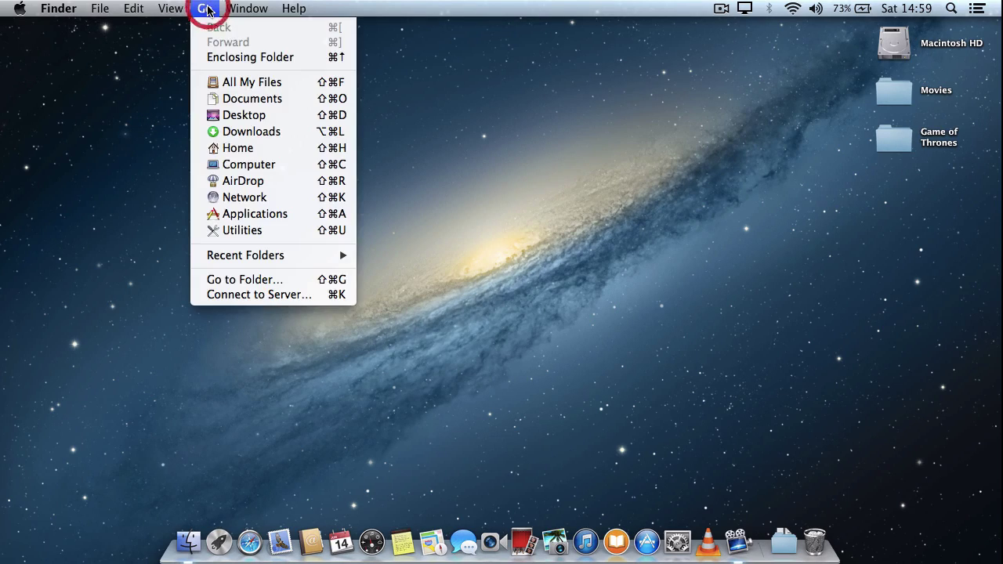
pyautogui.click(311, 279)
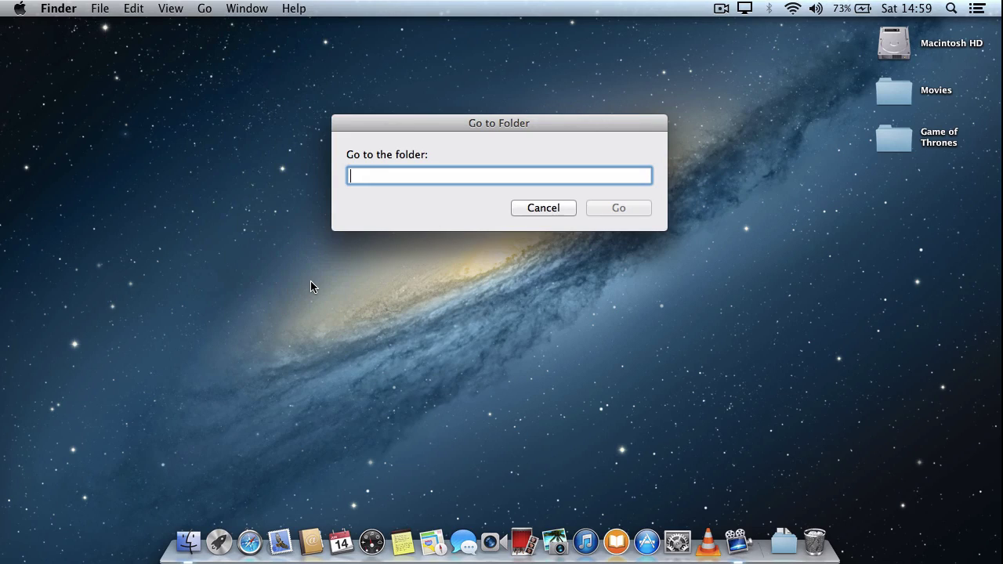
pyautogui.write('/private')
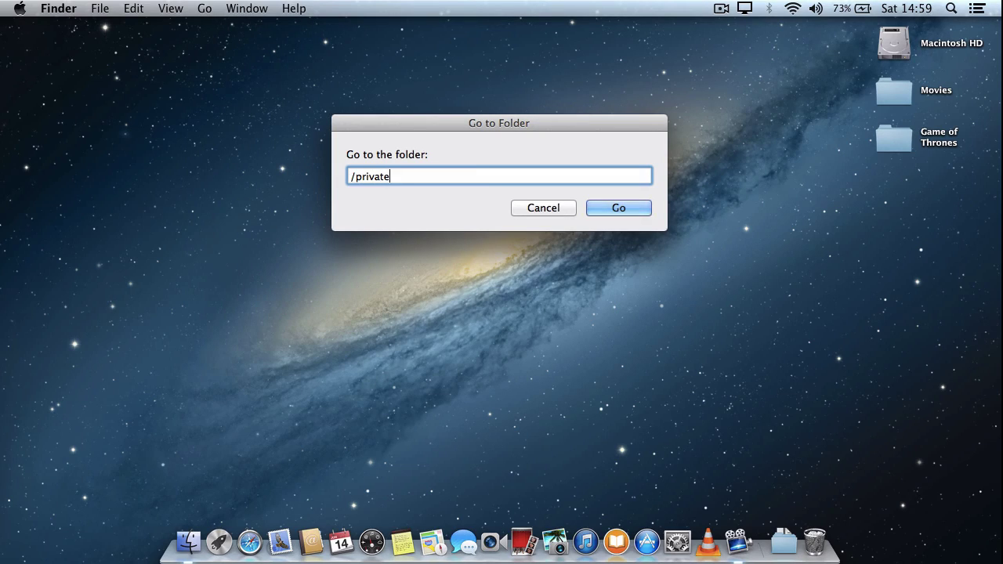
pyautogui.write('/etc/hosts')
pyautogui.press('Return')
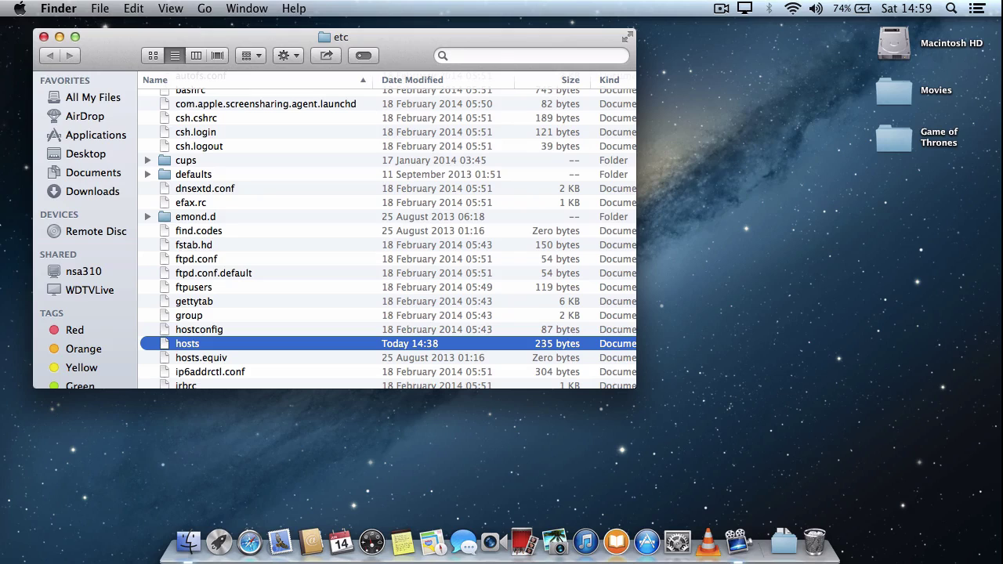
# - Copy the hosts file from the etc folder to the desktop and open the copy in TextEdit
pyautogui.click(192, 345)
pyautogui.moveTo(192, 345); pyautogui.dragTo(915, 191)
pyautogui.click(828, 220)
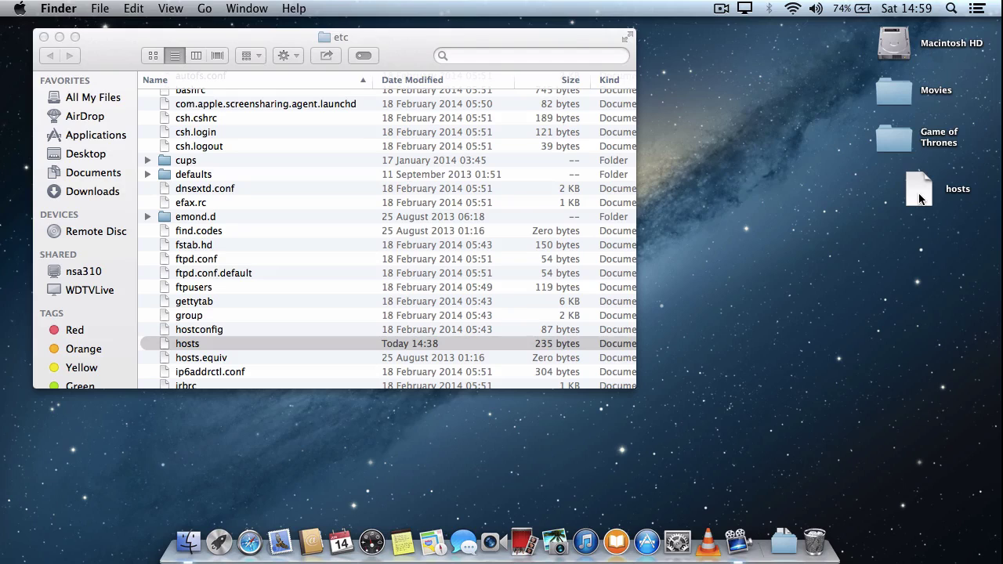
pyautogui.rightClick(920, 199)
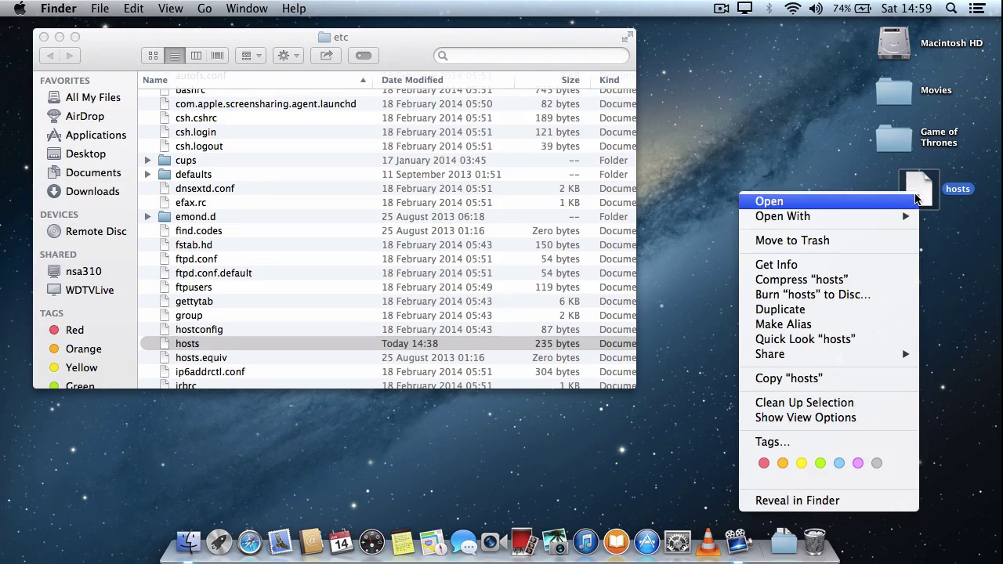
pyautogui.moveTo(906, 215)
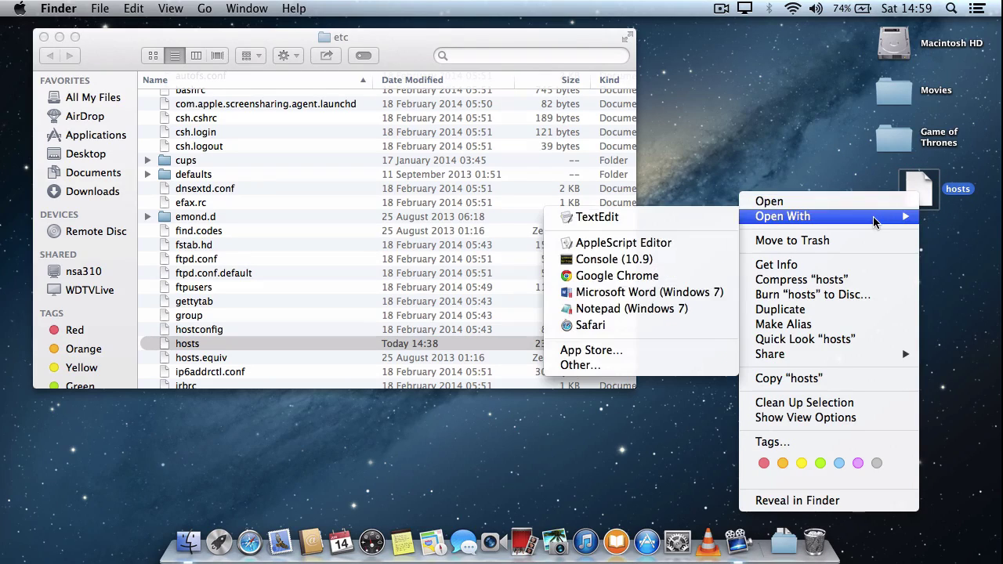
pyautogui.click(692, 220)
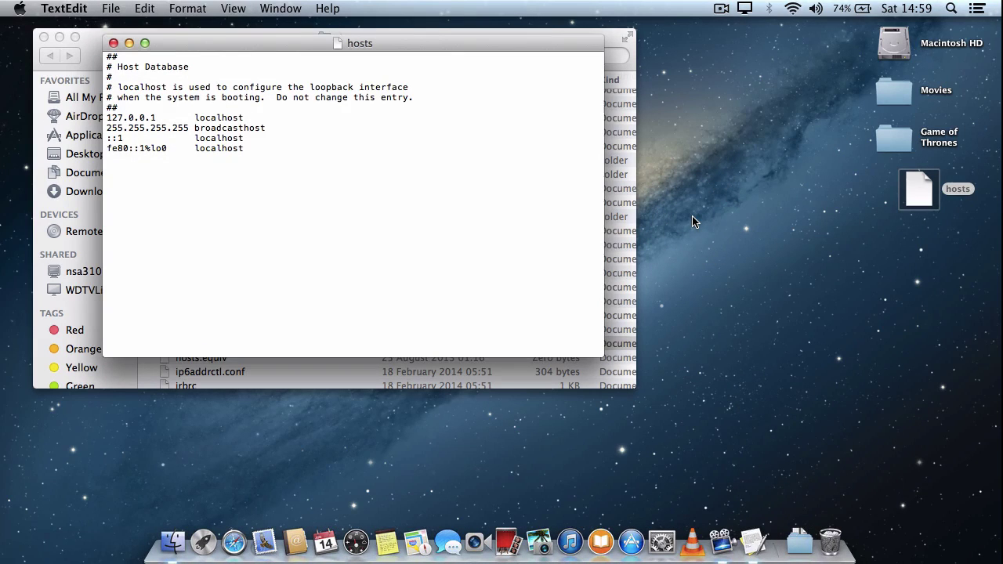
# - Add the comment line "# Block BBC Website" below the last localhost entry, separated by a blank line
pyautogui.click(274, 198)
pyautogui.press('Return')
pyautogui.press('Return')
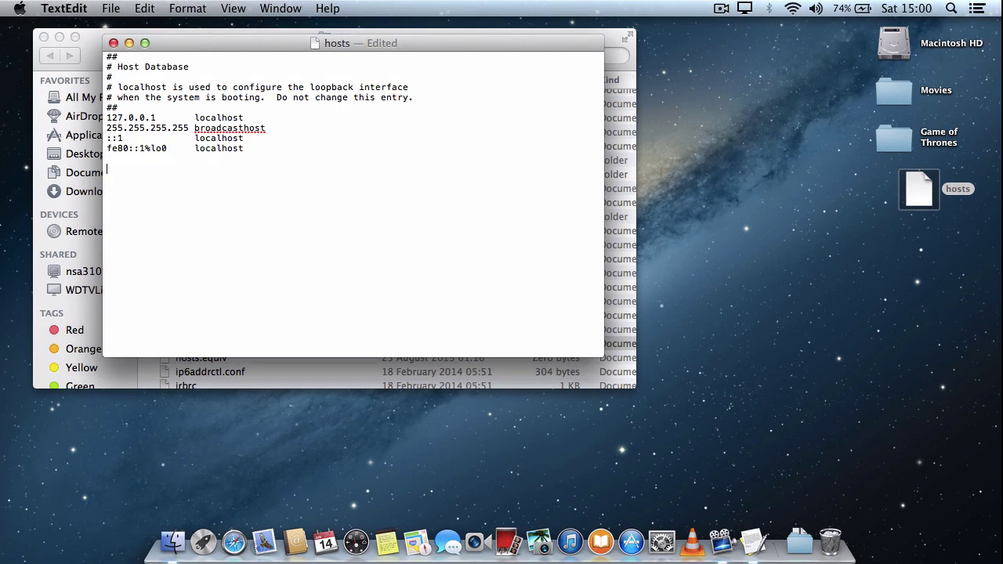
pyautogui.write('#')
pyautogui.write('##')
pyautogui.press('BackSpace')
pyautogui.press('BackSpace')
pyautogui.write('Block BBC Website')
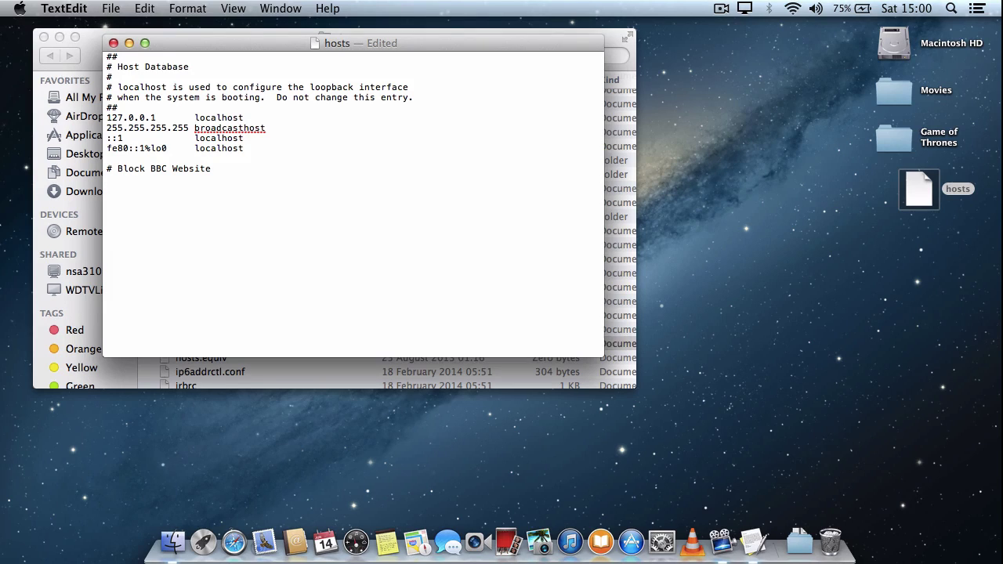
pyautogui.write('127.0.0.1')
pyautogui.press('Tab')
pyautogui.write('www.bbc.co.uk')
pyautogui.click(116, 7)
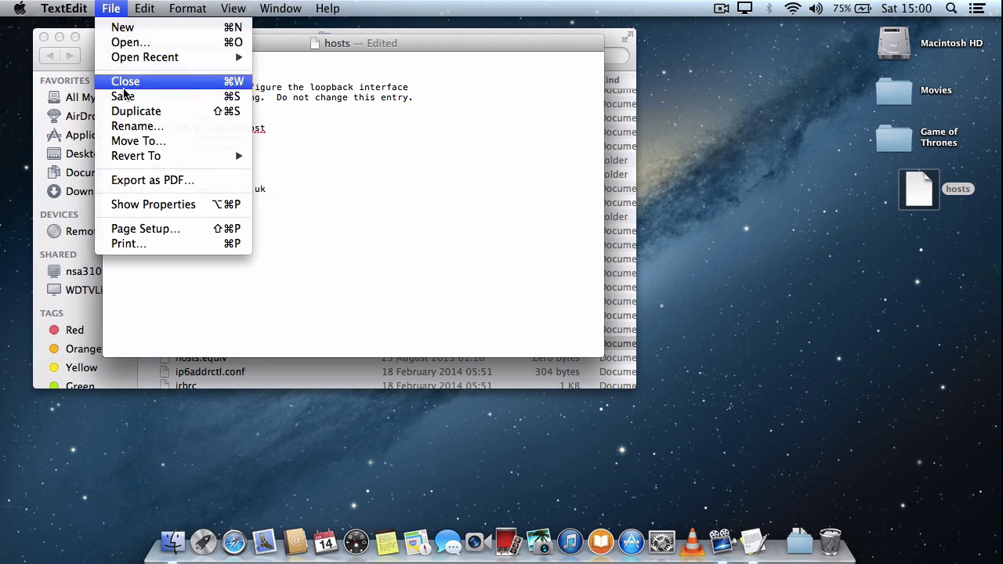
pyautogui.click(140, 98)
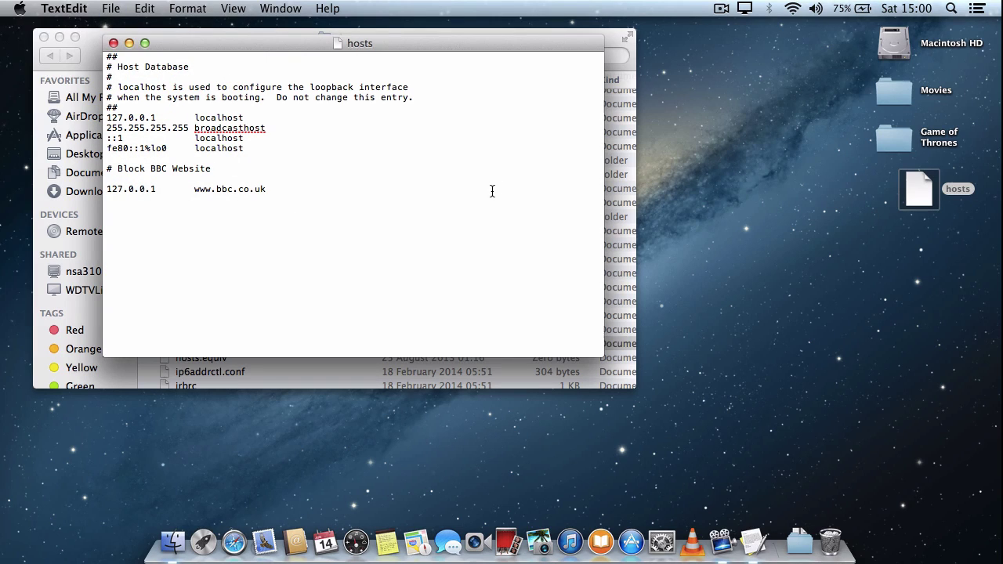
pyautogui.press('super+q')
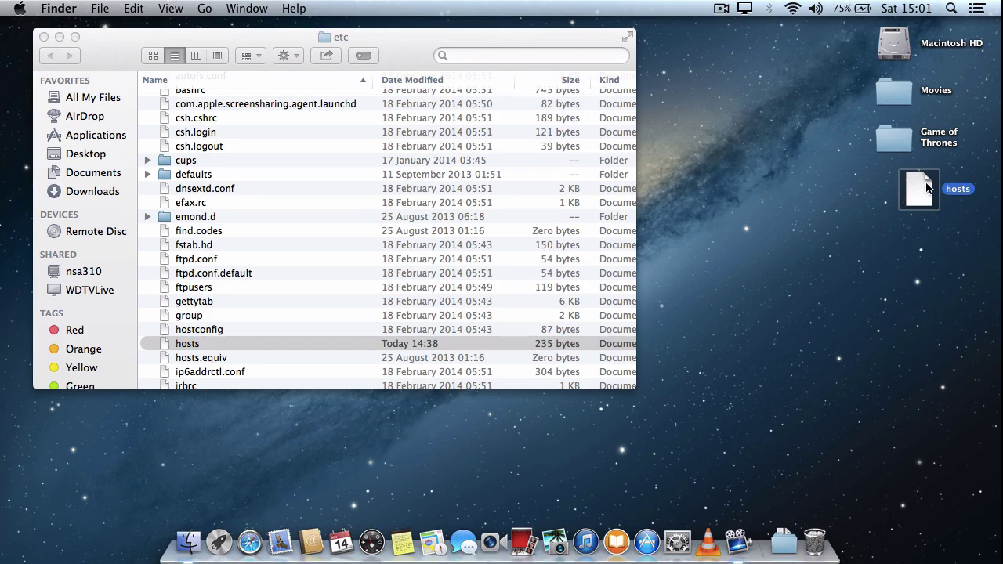
# - Move the edited hosts file from the desktop into the etc folder, replacing the older one and authenticating with the administrator password
pyautogui.moveTo(926, 188); pyautogui.dragTo(313, 342)
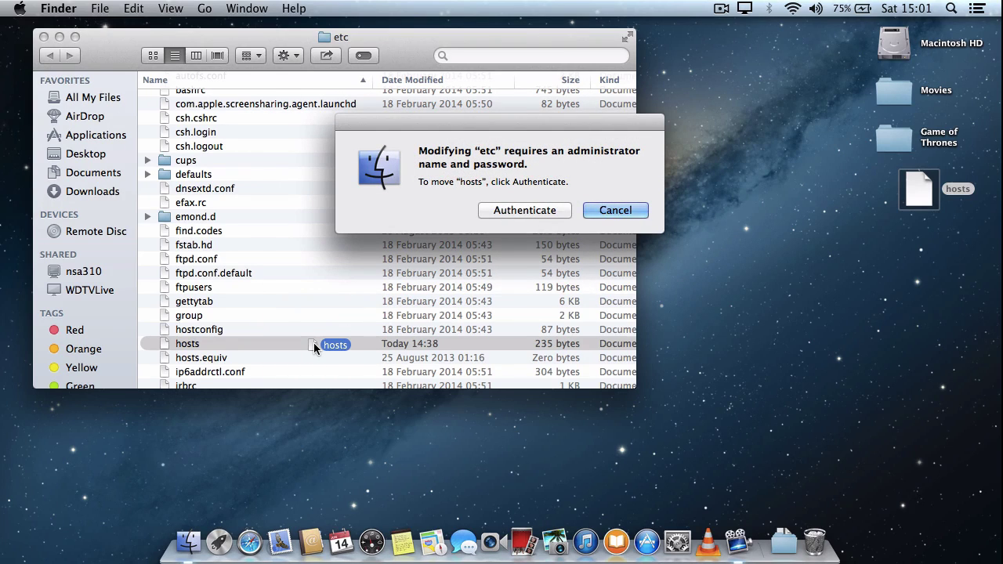
pyautogui.click(524, 210)
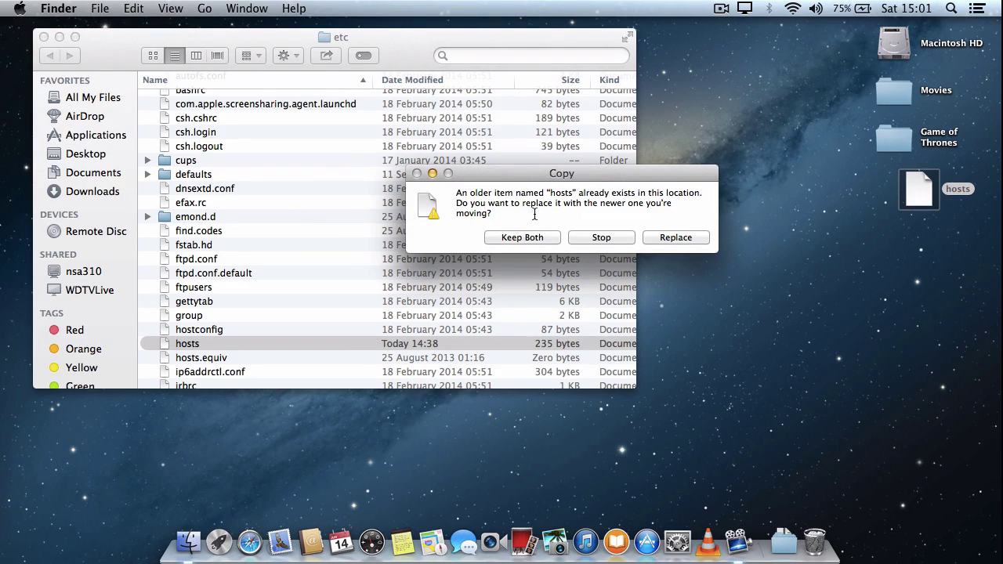
pyautogui.click(675, 238)
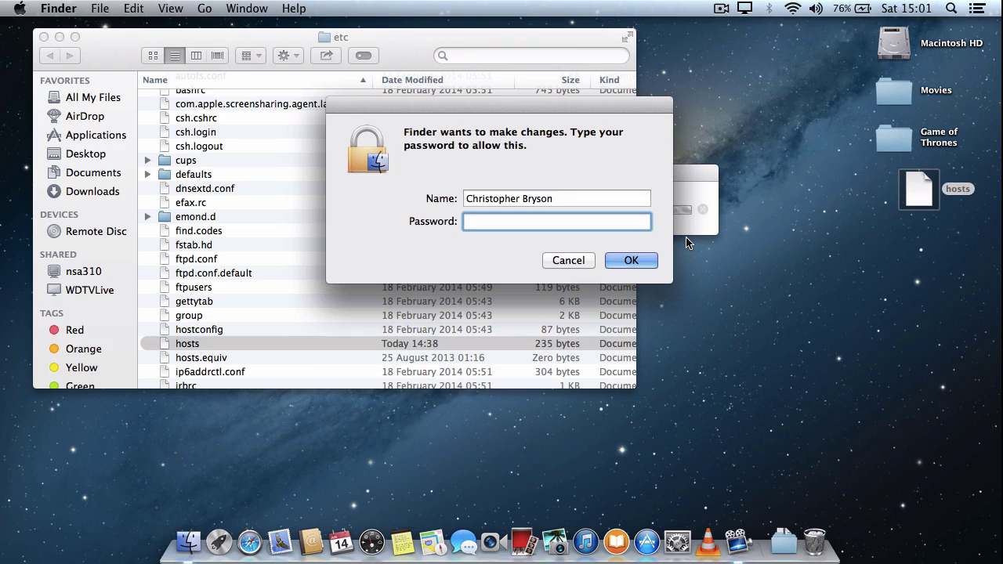
pyautogui.write('••••••••••')
pyautogui.press('Return')
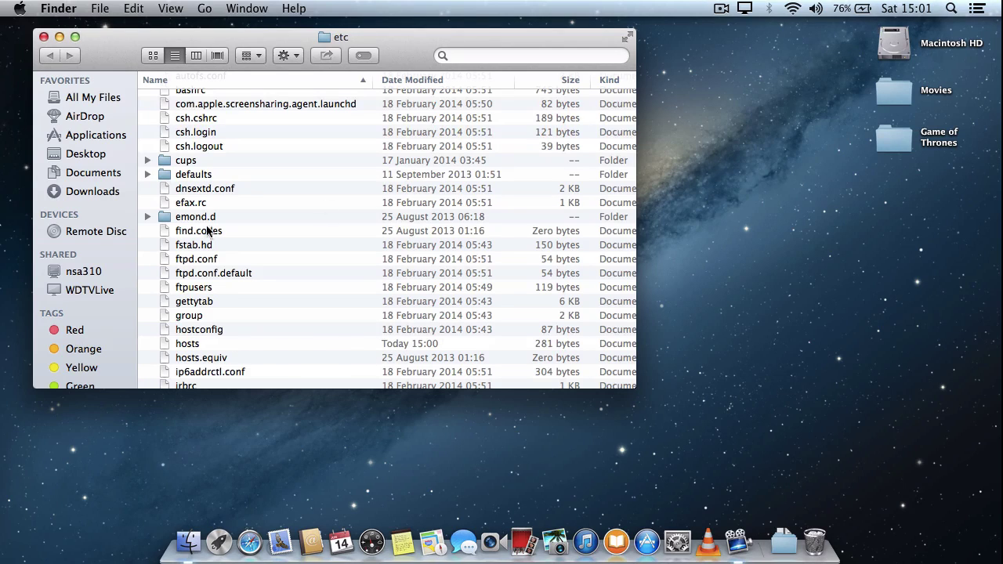
# - Close the Finder window showing the etc folder
pyautogui.click(405, 40)
pyautogui.press('super+w')
pyautogui.click(370, 303)
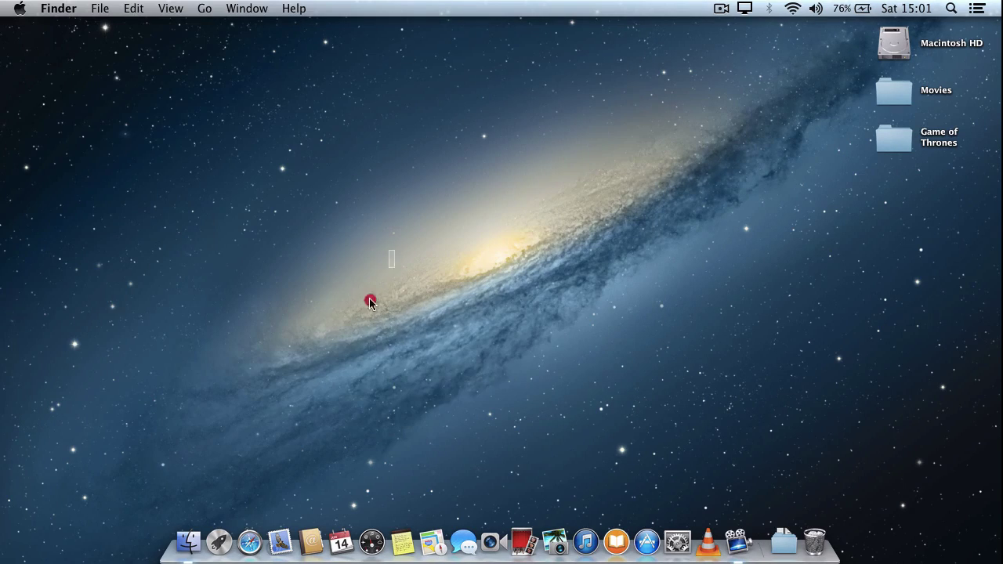
pyautogui.click(250, 542)
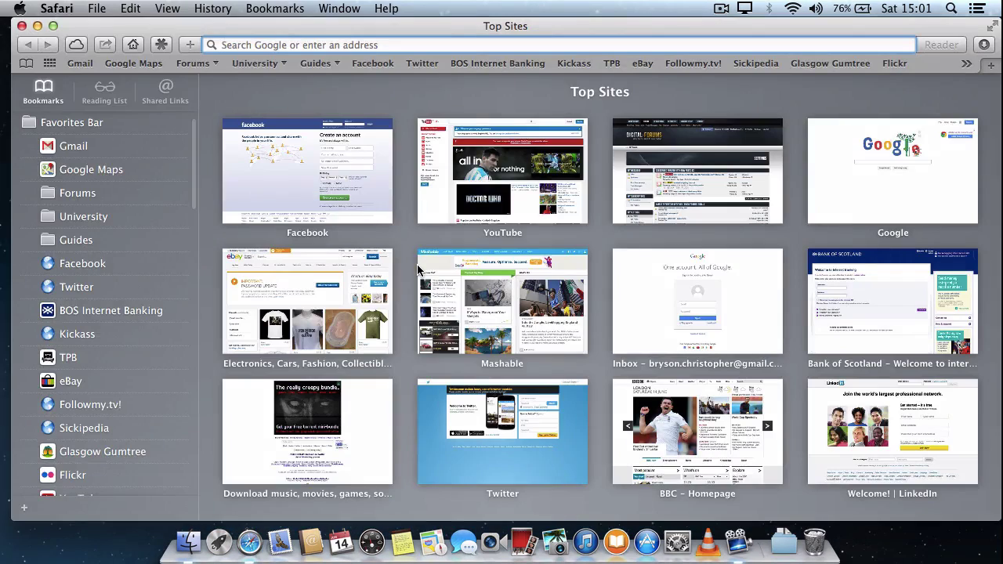
pyautogui.write('www.bbc.co.uk')
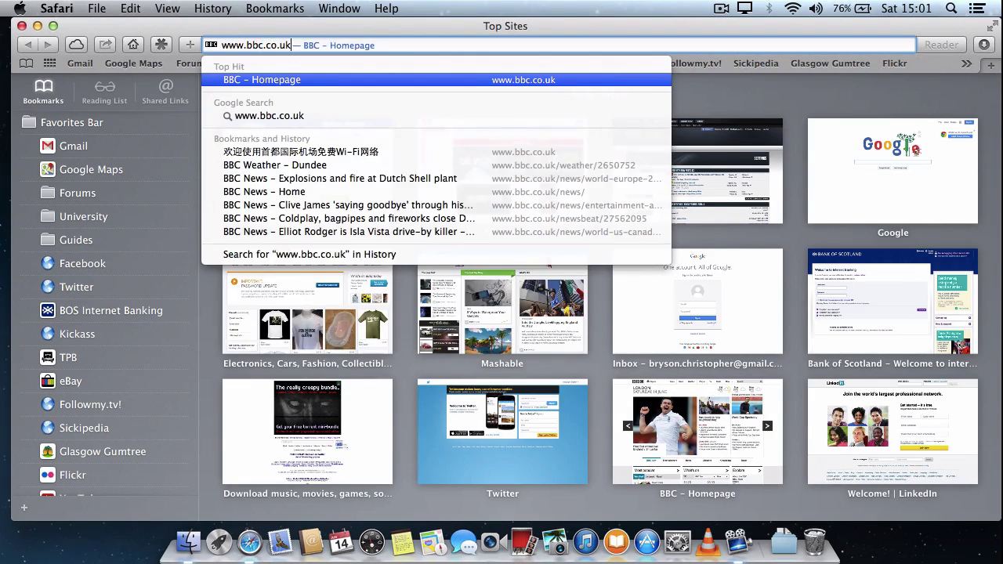
pyautogui.press('Return')
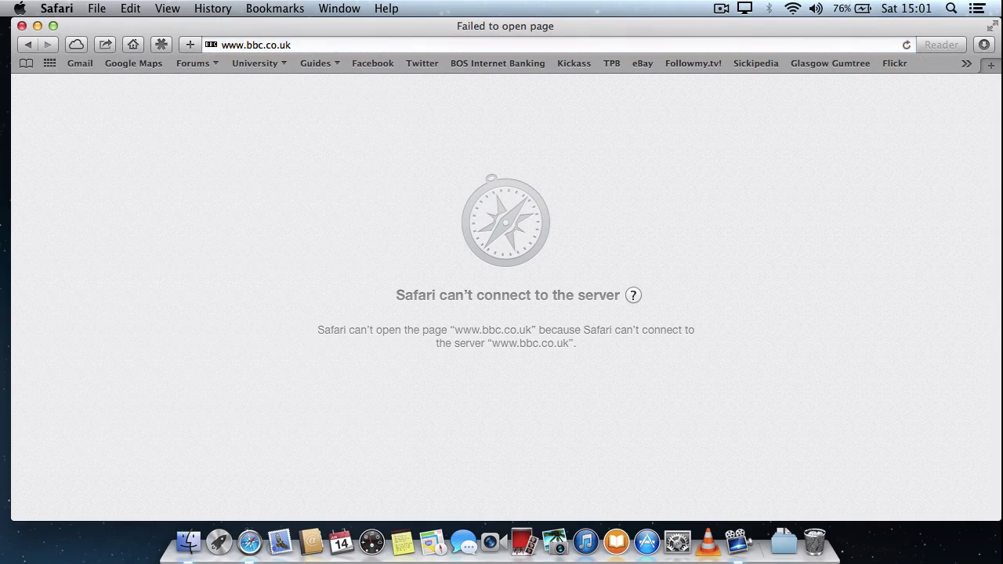